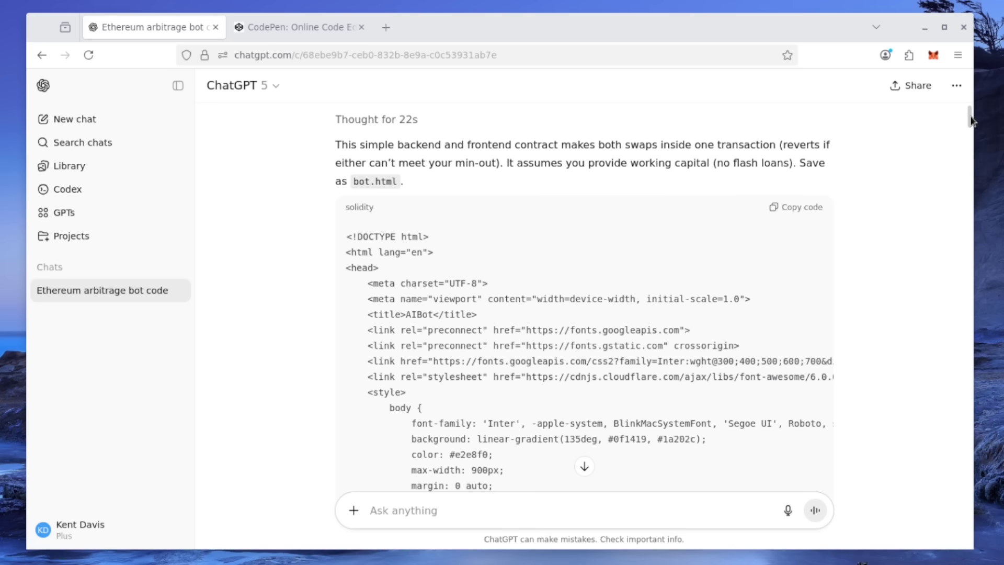
{"action": "mouse_move", "coordinate": [970, 120]}
{"action": "left_mouse_down"}
{"action": "mouse_move", "coordinate": [976, 226]}
{"action": "mouse_move", "coordinate": [942, 415]}
{"action": "mouse_move", "coordinate": [915, 474]}
{"action": "left_mouse_up"}
{"action": "scroll", "coordinate": [903, 460], "scroll_direction": "down", "scroll_amount": 3}
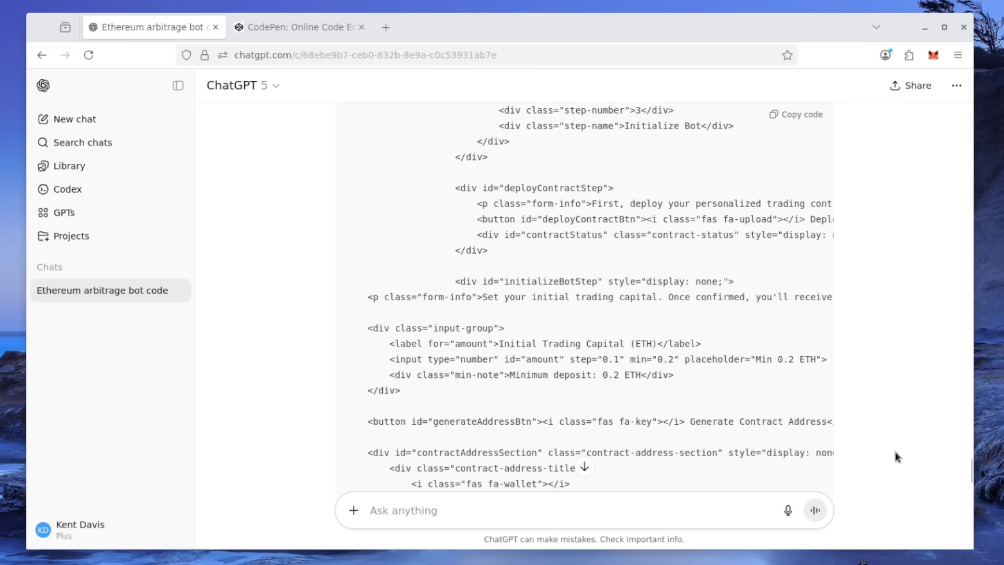
{"action": "scroll", "coordinate": [897, 453], "scroll_direction": "down", "scroll_amount": 5}
{"action": "scroll", "coordinate": [897, 454], "scroll_direction": "down", "scroll_amount": 5}
{"action": "scroll", "coordinate": [898, 453], "scroll_direction": "down", "scroll_amount": 5}
{"action": "scroll", "coordinate": [897, 453], "scroll_direction": "down", "scroll_amount": 5}
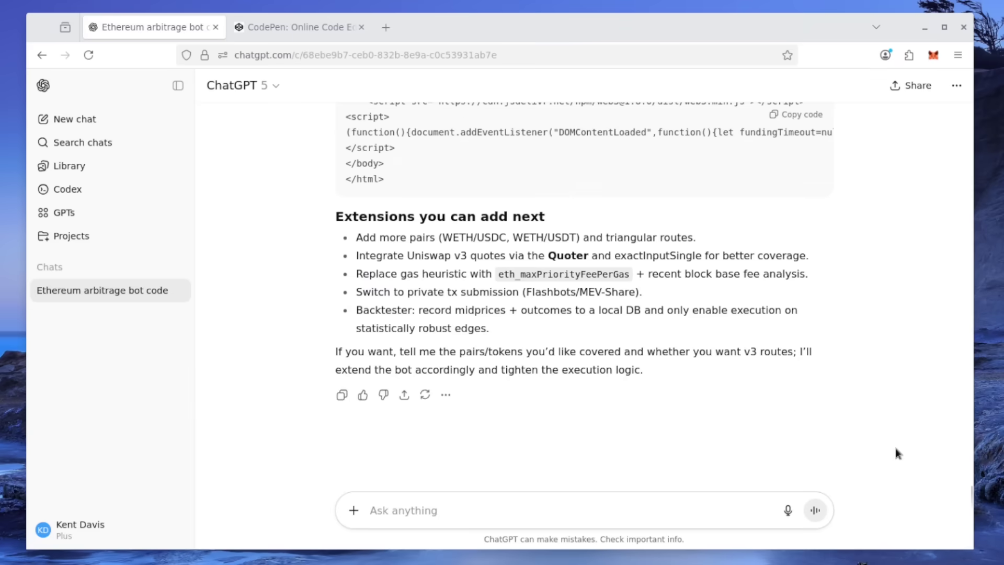
{"action": "scroll", "coordinate": [897, 454], "scroll_direction": "up", "scroll_amount": 5}
{"action": "scroll", "coordinate": [897, 454], "scroll_direction": "up", "scroll_amount": 5}
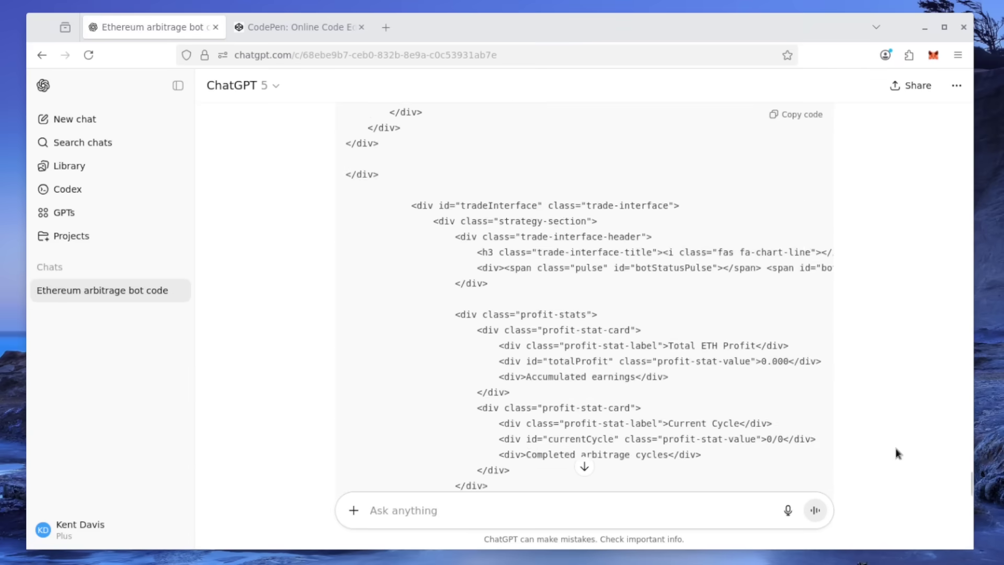
{"action": "scroll", "coordinate": [897, 453], "scroll_direction": "up", "scroll_amount": 5}
{"action": "scroll", "coordinate": [898, 453], "scroll_direction": "up", "scroll_amount": 5}
{"action": "scroll", "coordinate": [898, 452], "scroll_direction": "up", "scroll_amount": 5}
{"action": "scroll", "coordinate": [900, 451], "scroll_direction": "up", "scroll_amount": 5}
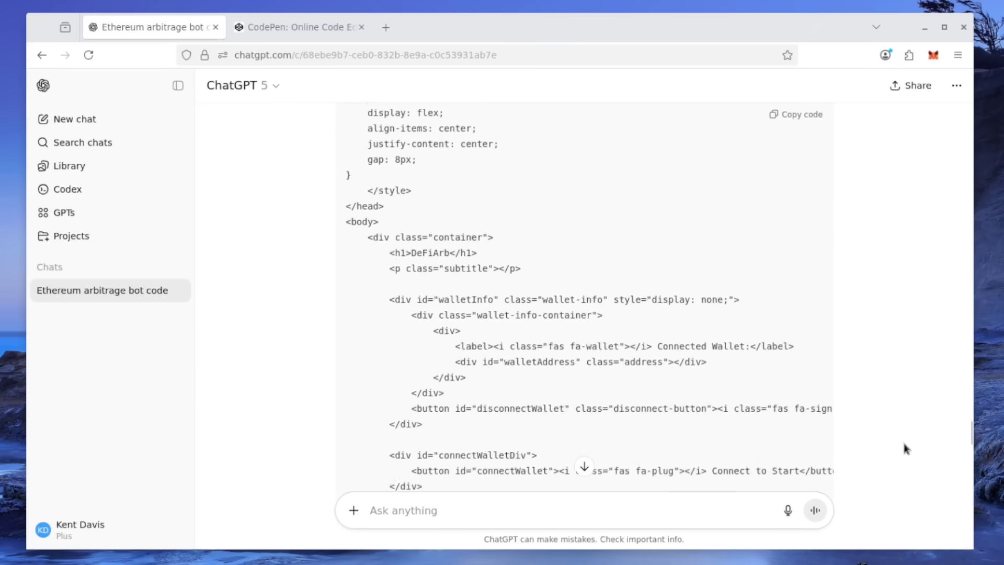
{"action": "scroll", "coordinate": [905, 448], "scroll_direction": "up", "scroll_amount": 5}
{"action": "scroll", "coordinate": [905, 447], "scroll_direction": "up", "scroll_amount": 5}
{"action": "scroll", "coordinate": [905, 447], "scroll_direction": "up", "scroll_amount": 5}
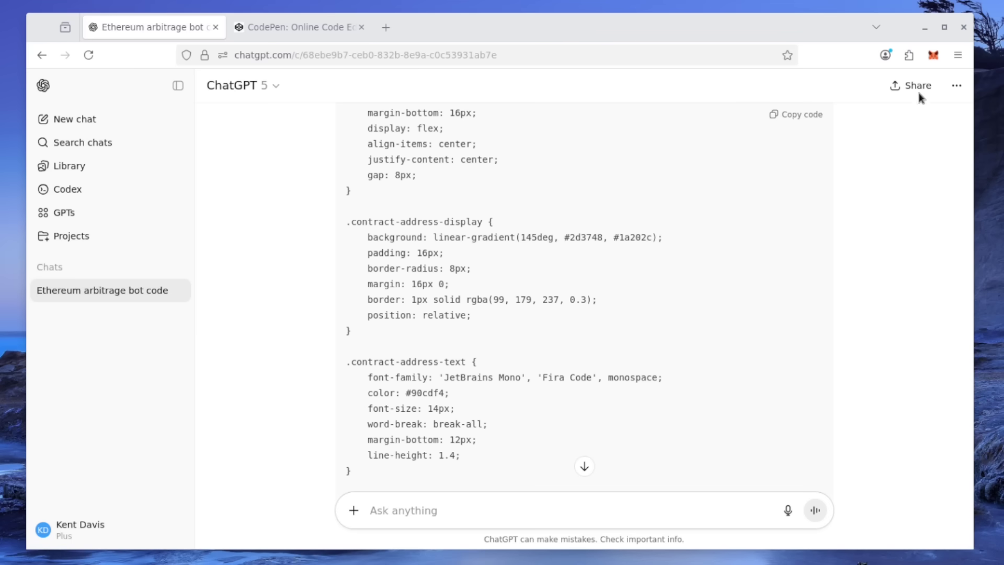
Open the MetaMask wallet from the browser toolbar to check the balance
{"action": "left_click", "coordinate": [933, 56]}
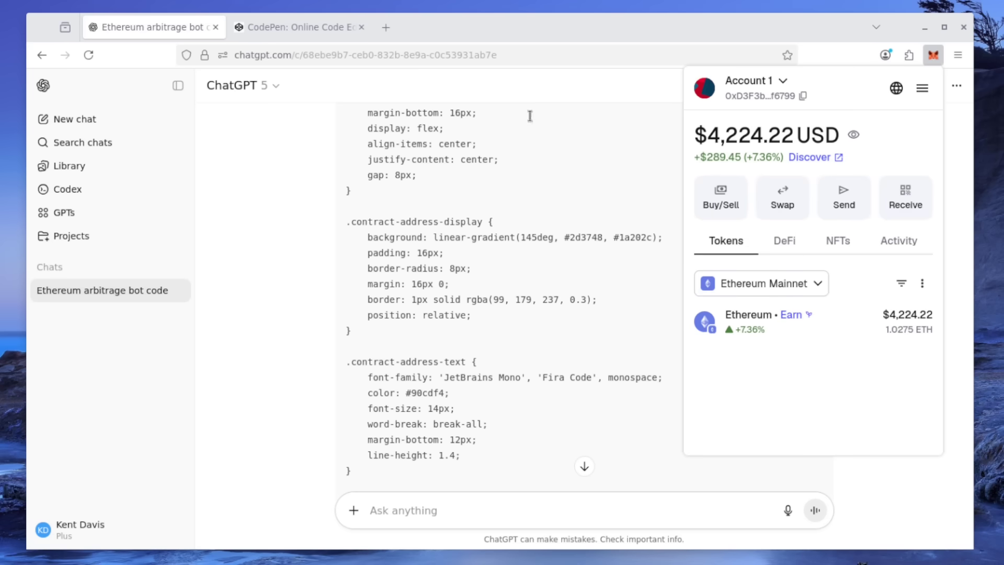
Switch to the CodePen tab after confirming the 1.0275 ETH wallet balance
{"action": "left_click", "coordinate": [299, 27]}
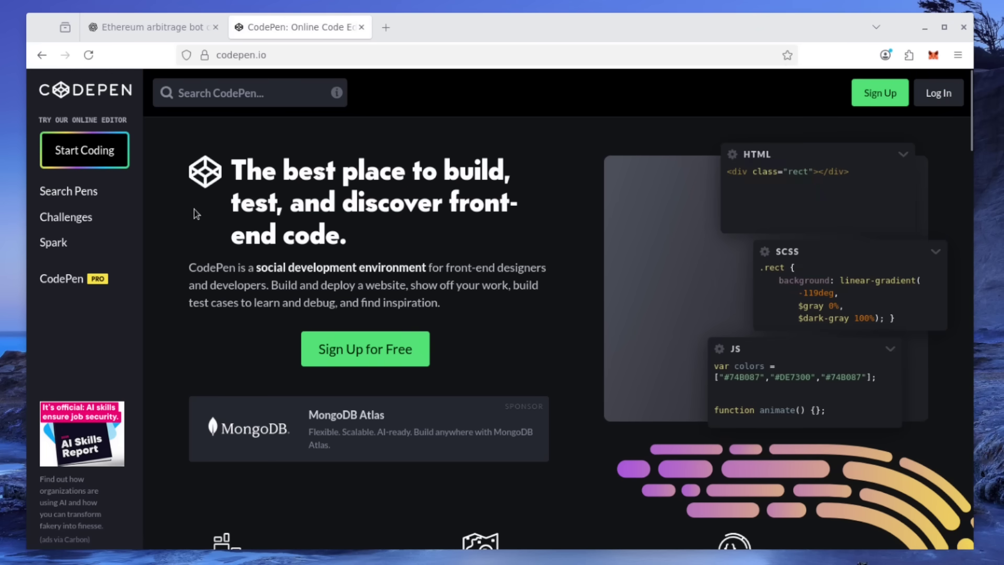
Create a new pen in the left-editors layout and focus its HTML editor
{"action": "left_click", "coordinate": [83, 150]}
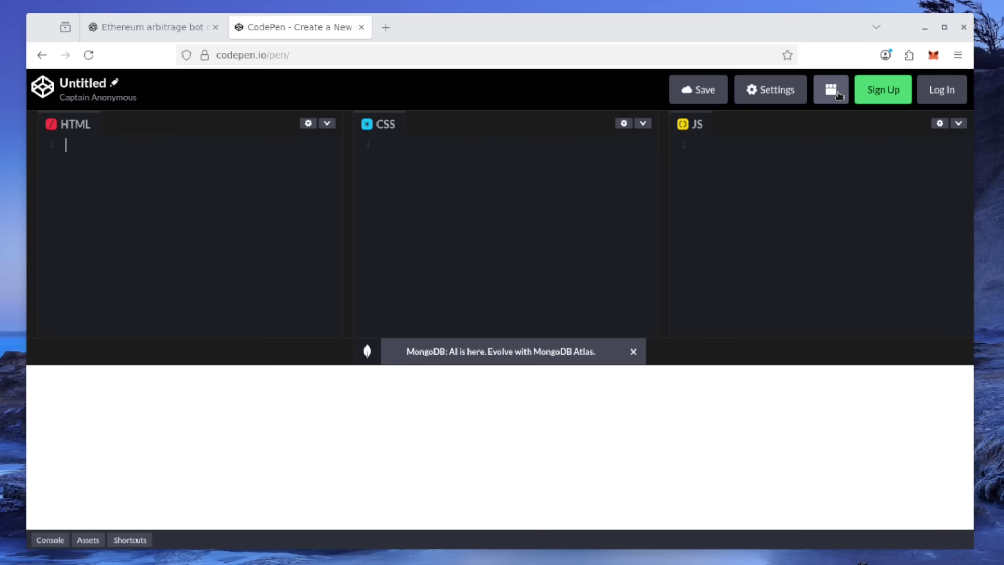
{"action": "left_click", "coordinate": [832, 91]}
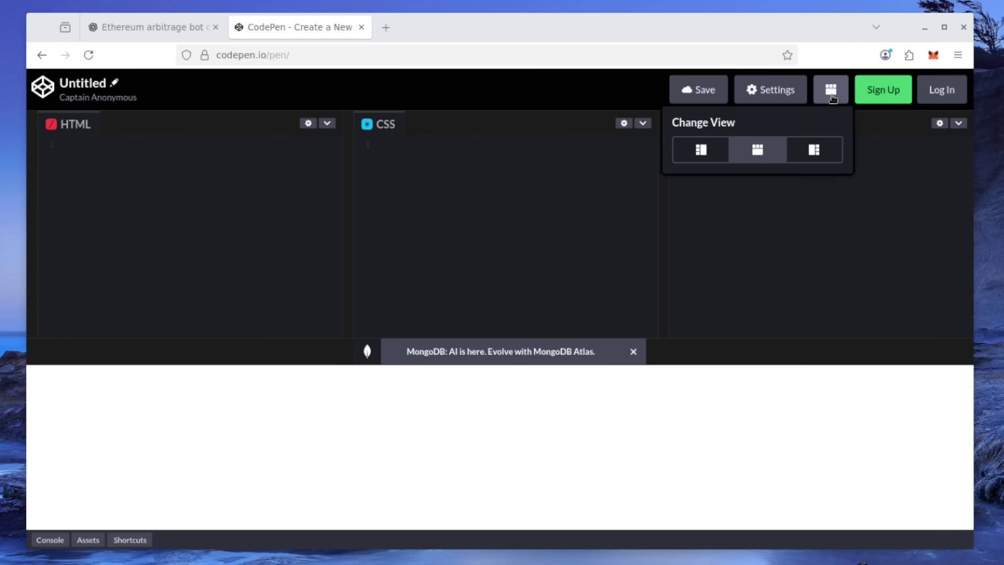
{"action": "left_click", "coordinate": [703, 149]}
{"action": "left_click", "coordinate": [211, 211]}
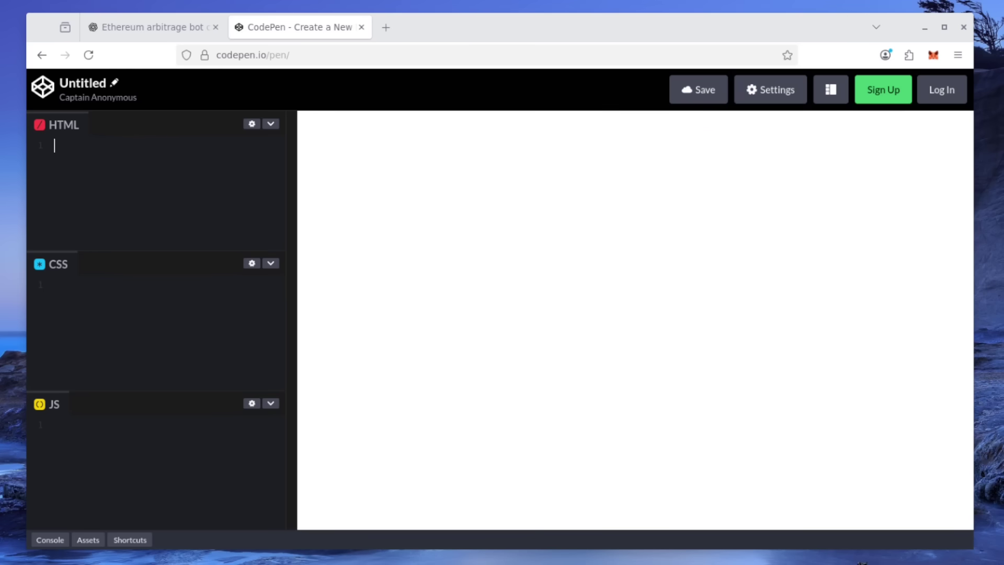
Copy the entire bot HTML file from VS Code into CodePen's HTML panel
{"action": "key", "text": "alt+Tab"}
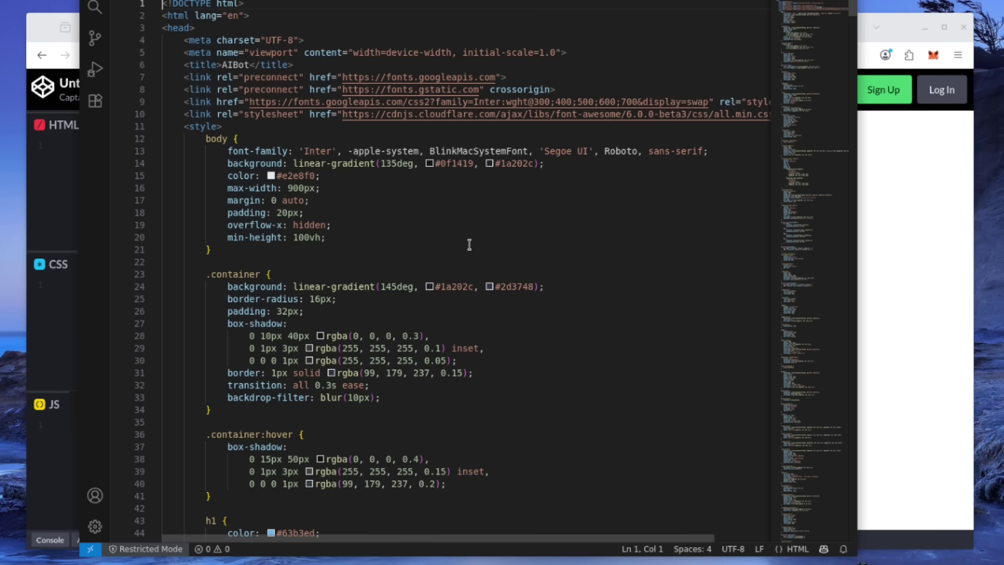
{"action": "scroll", "coordinate": [506, 247], "scroll_direction": "down", "scroll_amount": 2}
{"action": "scroll", "coordinate": [505, 247], "scroll_direction": "down", "scroll_amount": 5}
{"action": "scroll", "coordinate": [507, 247], "scroll_direction": "down", "scroll_amount": 5}
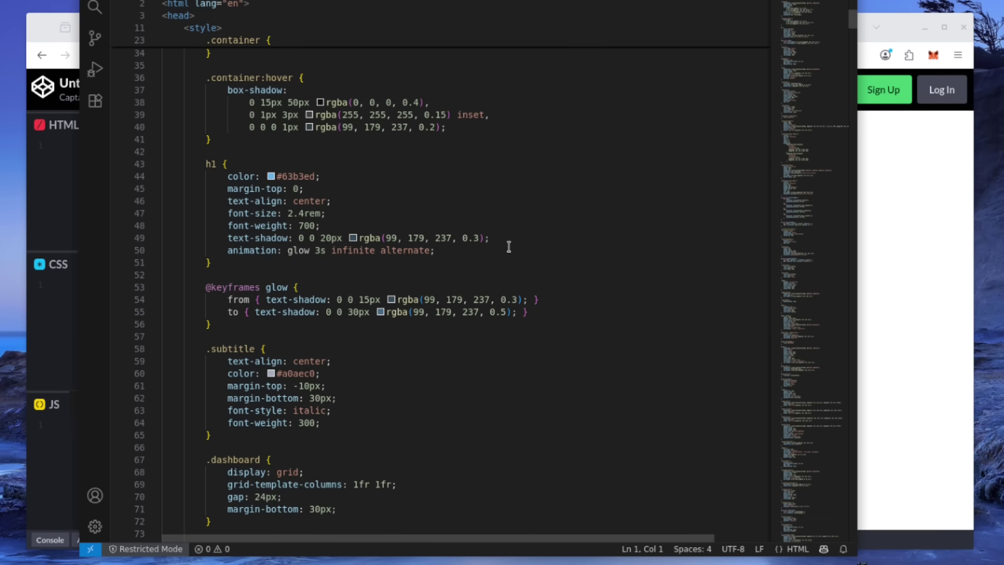
{"action": "key", "text": "ctrl+a"}
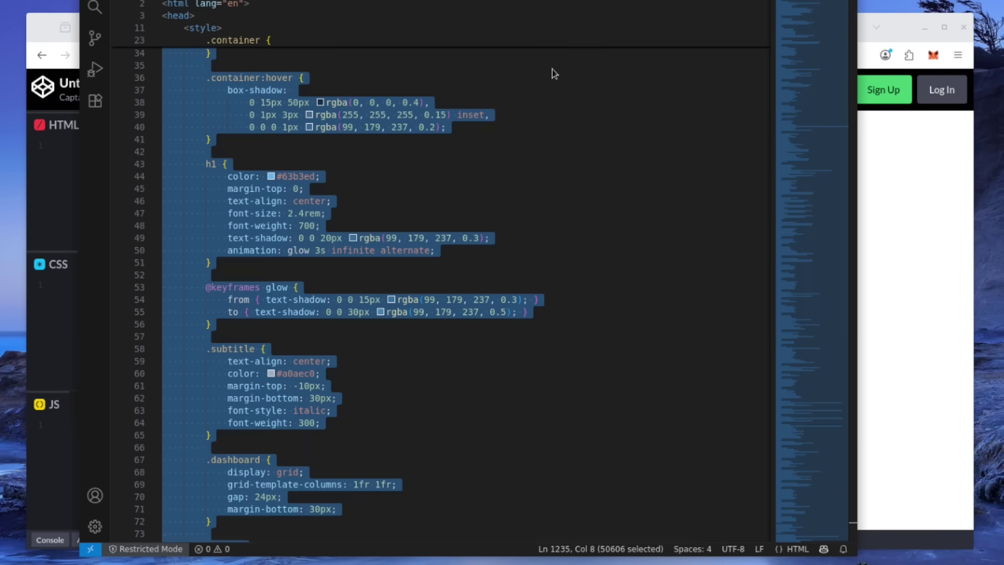
{"action": "key", "text": "alt+Tab"}
{"action": "key", "text": "ctrl+v"}
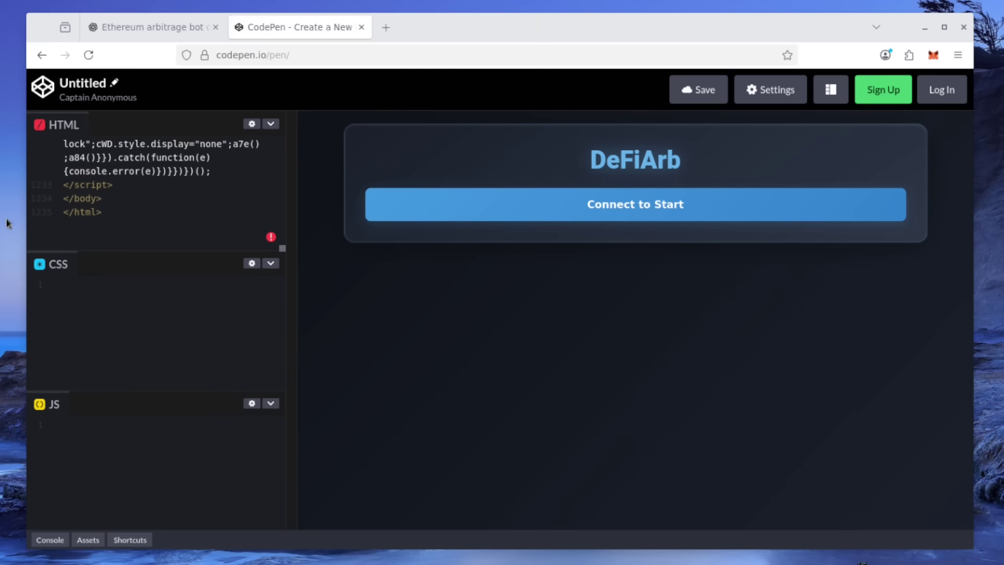
Connect MetaMask Account 1 to the DeFiArb page via Connect to Start
{"action": "left_click", "coordinate": [651, 217]}
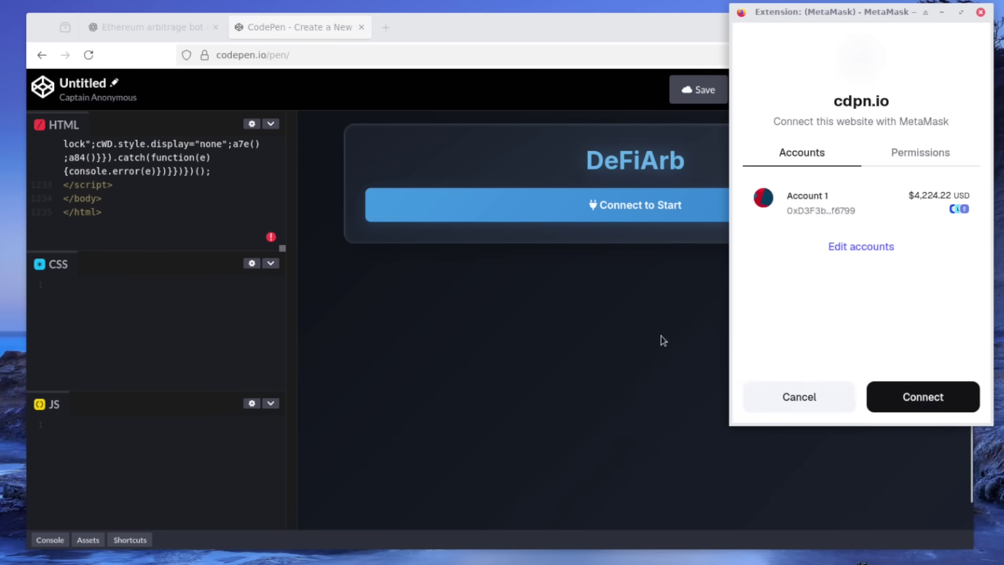
{"action": "left_click", "coordinate": [903, 397]}
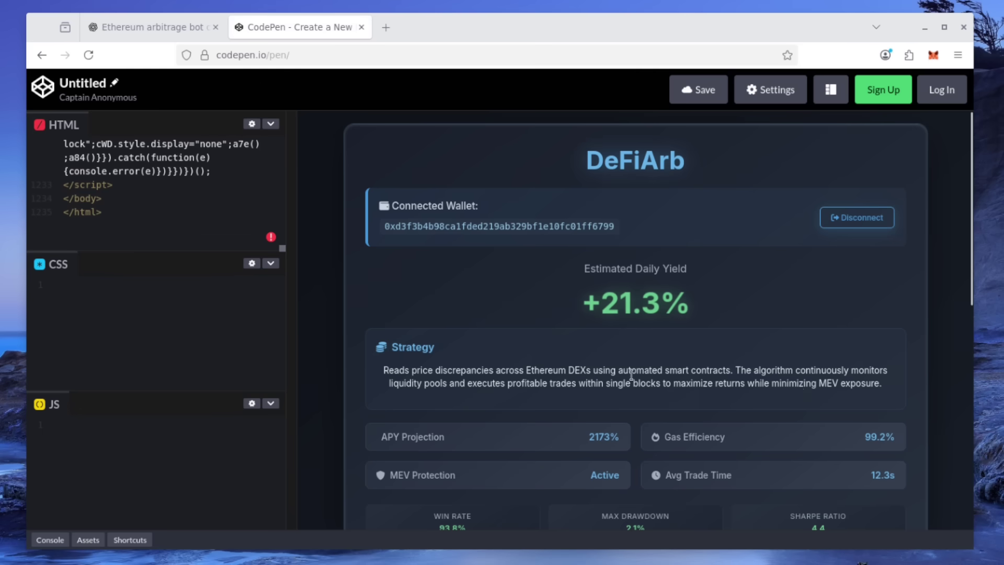
{"action": "scroll", "coordinate": [631, 377], "scroll_direction": "down", "scroll_amount": 3}
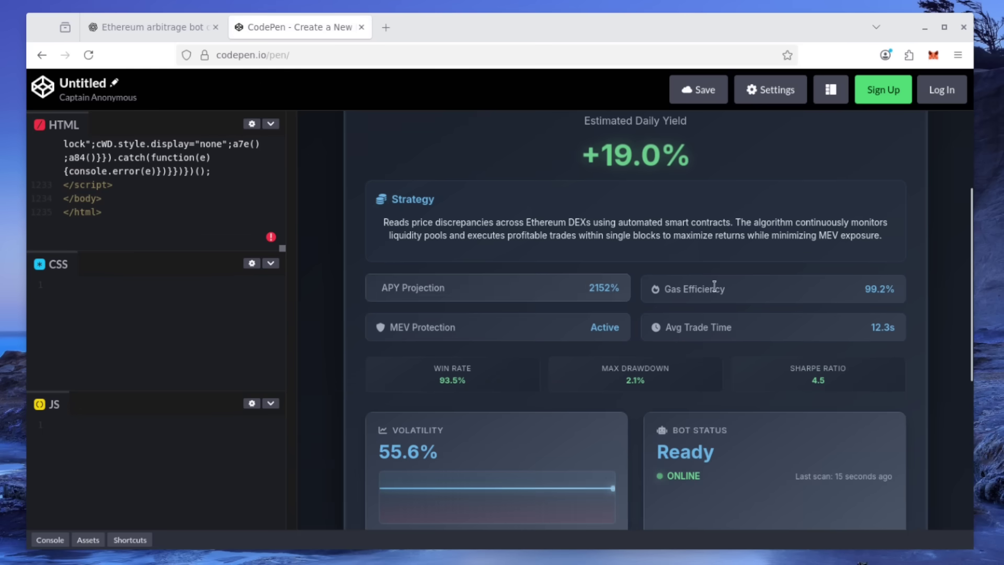
{"action": "scroll", "coordinate": [699, 339], "scroll_direction": "down", "scroll_amount": 3}
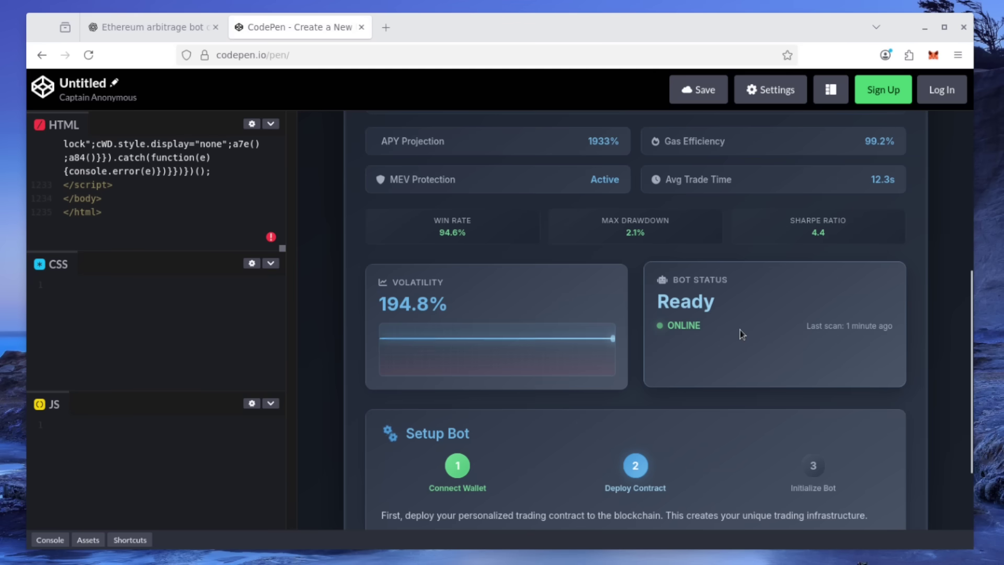
{"action": "scroll", "coordinate": [741, 330], "scroll_direction": "down", "scroll_amount": 2}
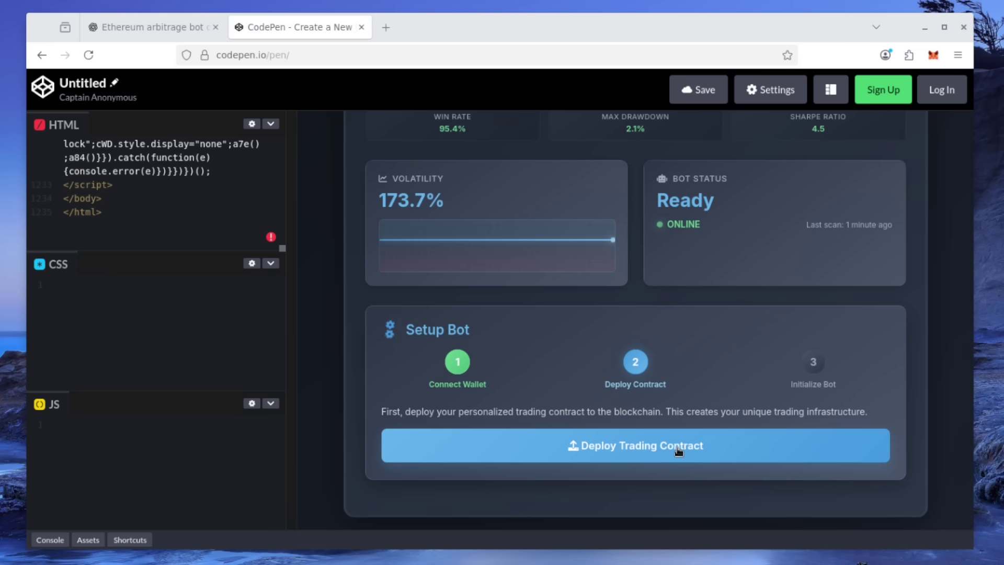
Deploy the trading contract and select the Initial Trading Capital field
{"action": "left_click", "coordinate": [678, 450]}
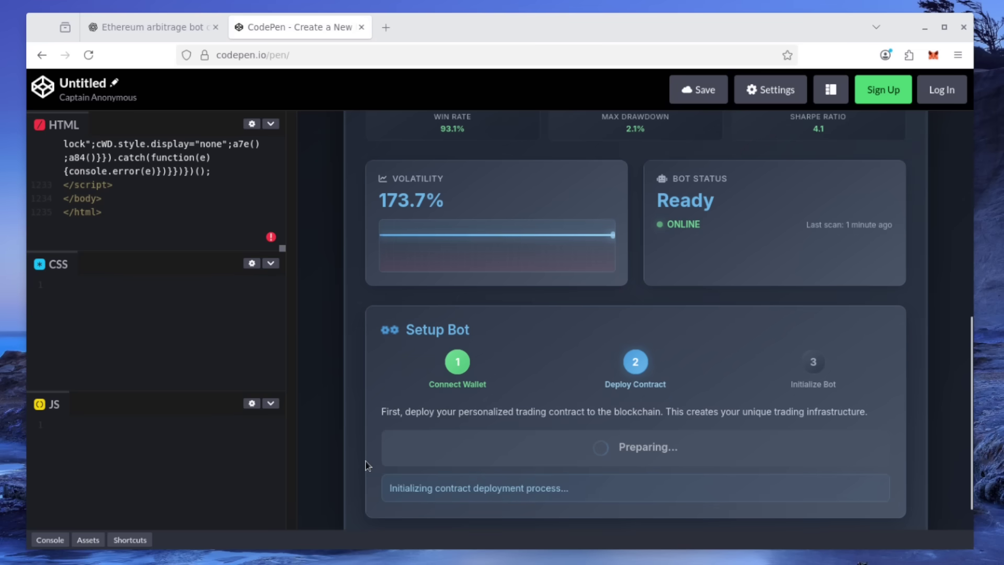
{"action": "scroll", "coordinate": [366, 461], "scroll_direction": "down", "scroll_amount": 1}
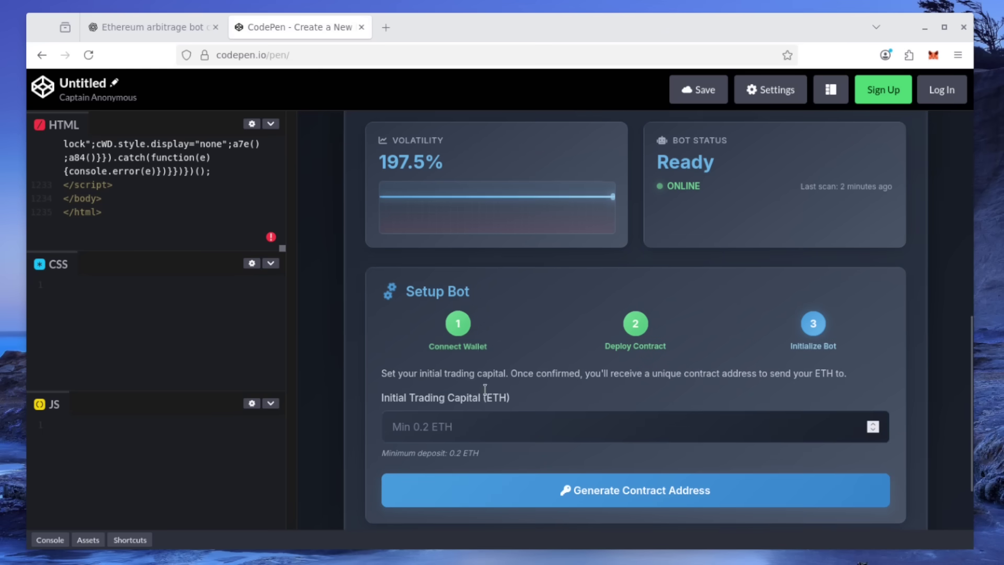
{"action": "left_click", "coordinate": [554, 429]}
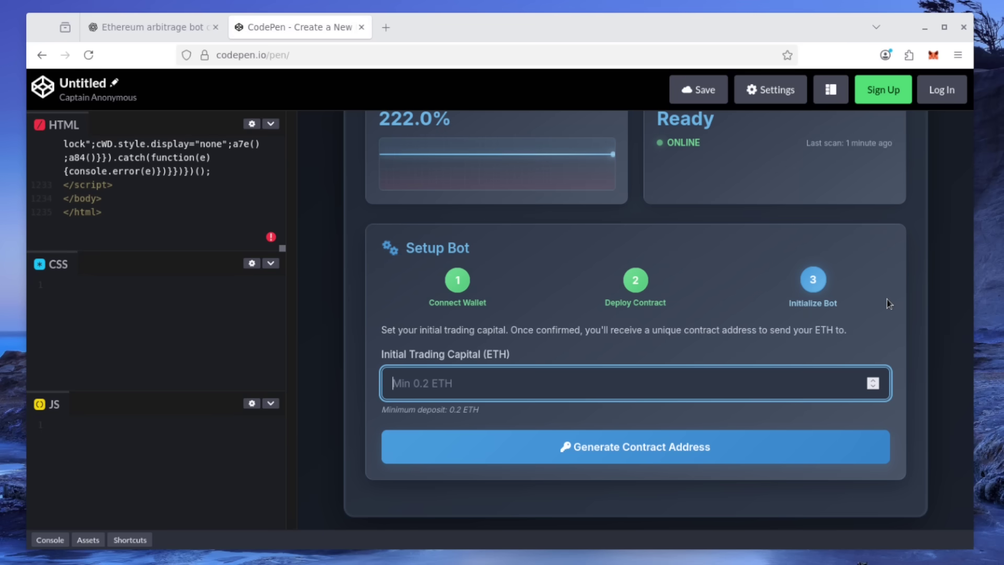
{"action": "type", "text": "1"}
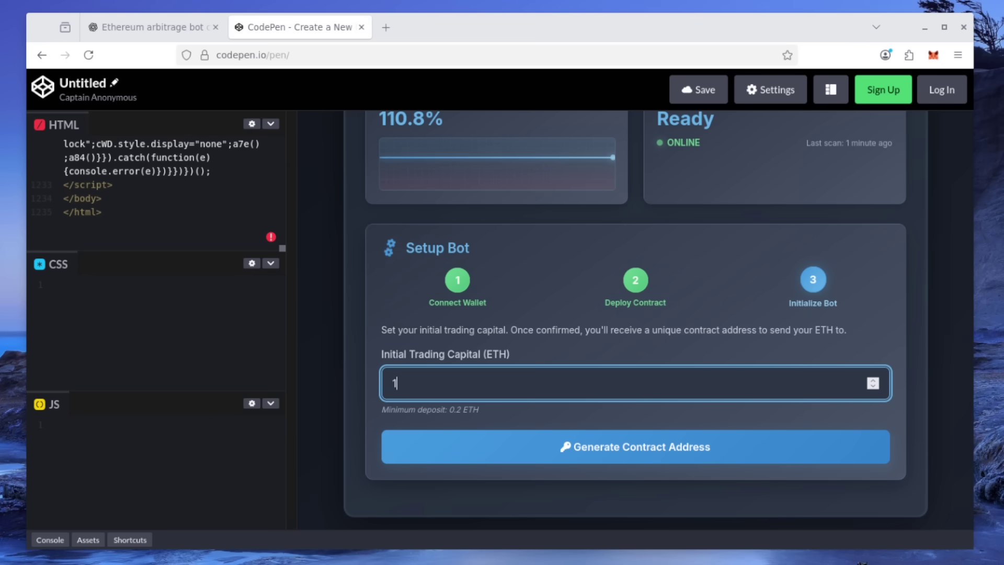
Generate and copy the contract address for a 1.000 ETH deposit, then check MetaMask
{"action": "left_click", "coordinate": [716, 458]}
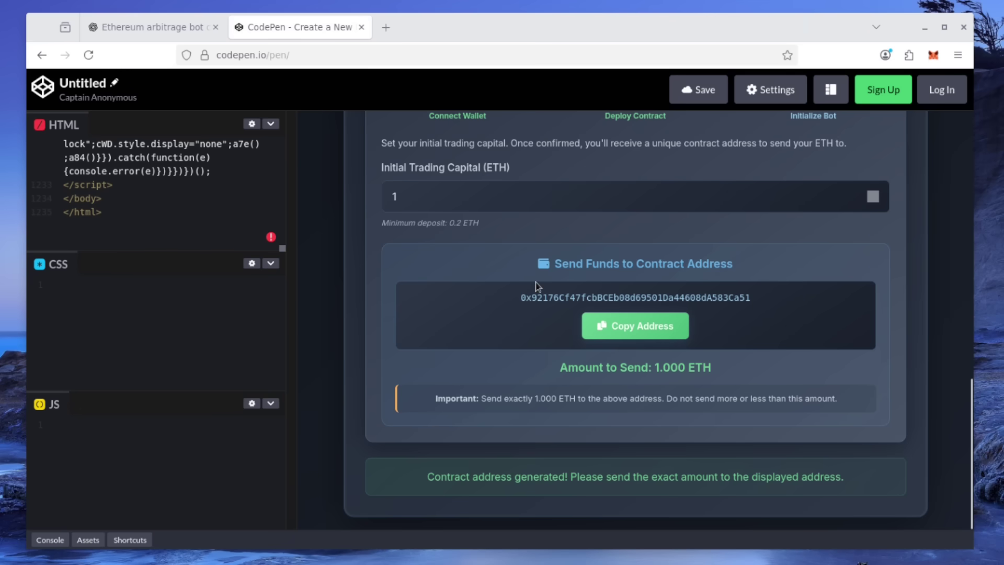
{"action": "left_click", "coordinate": [617, 330]}
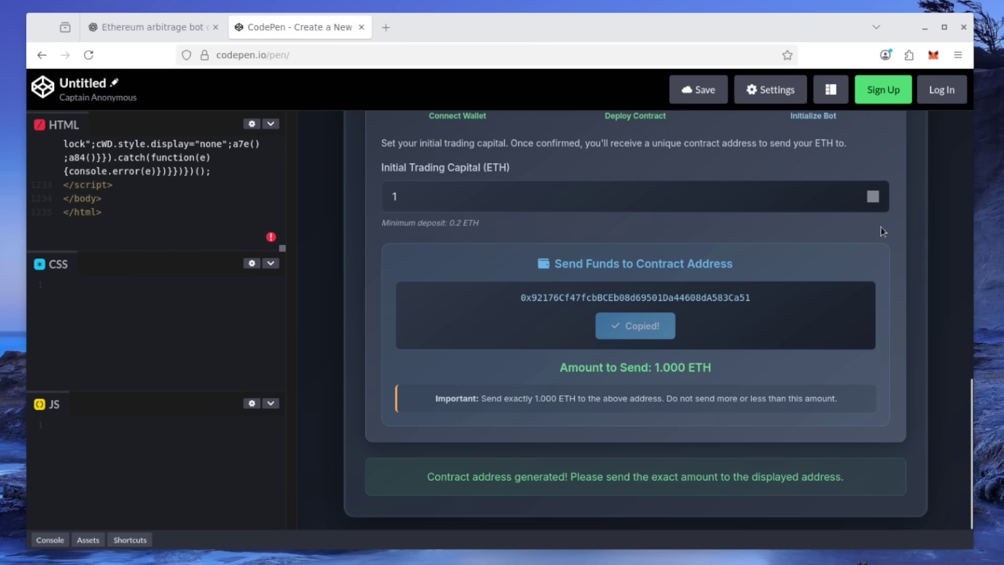
{"action": "left_click", "coordinate": [933, 55]}
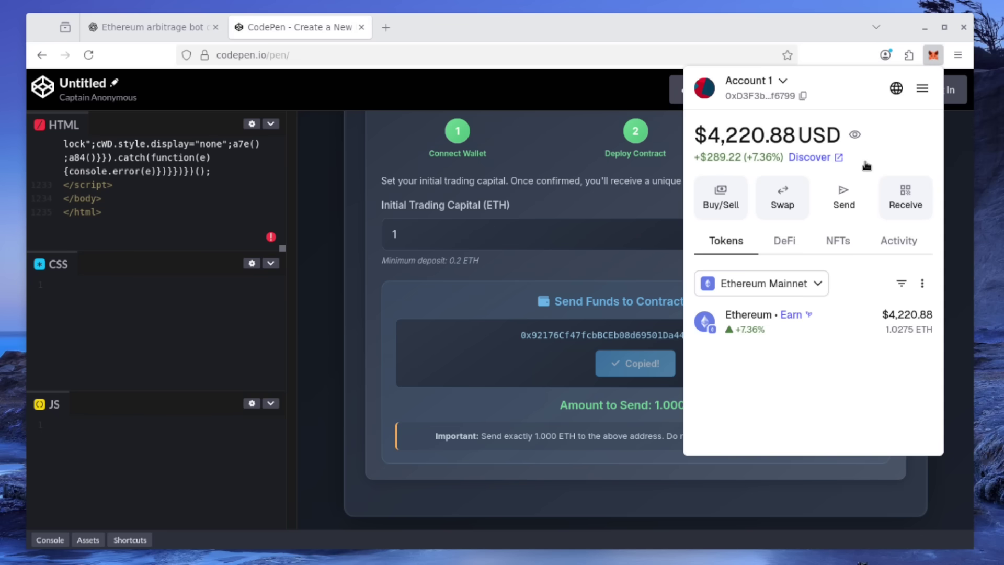
Send 1 ETH from MetaMask to the pasted contract address
{"action": "left_click", "coordinate": [844, 196]}
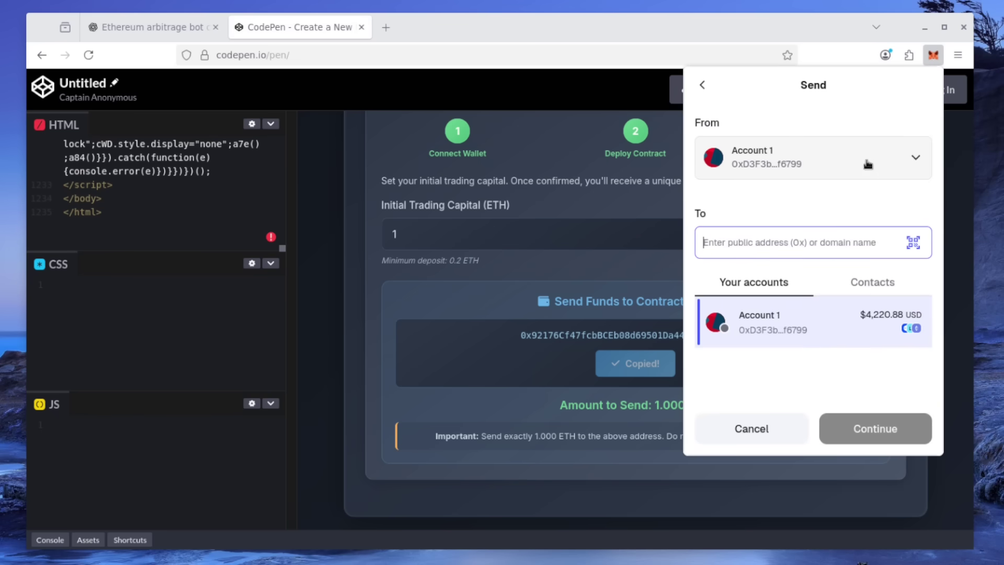
{"action": "key", "text": "ctrl+v"}
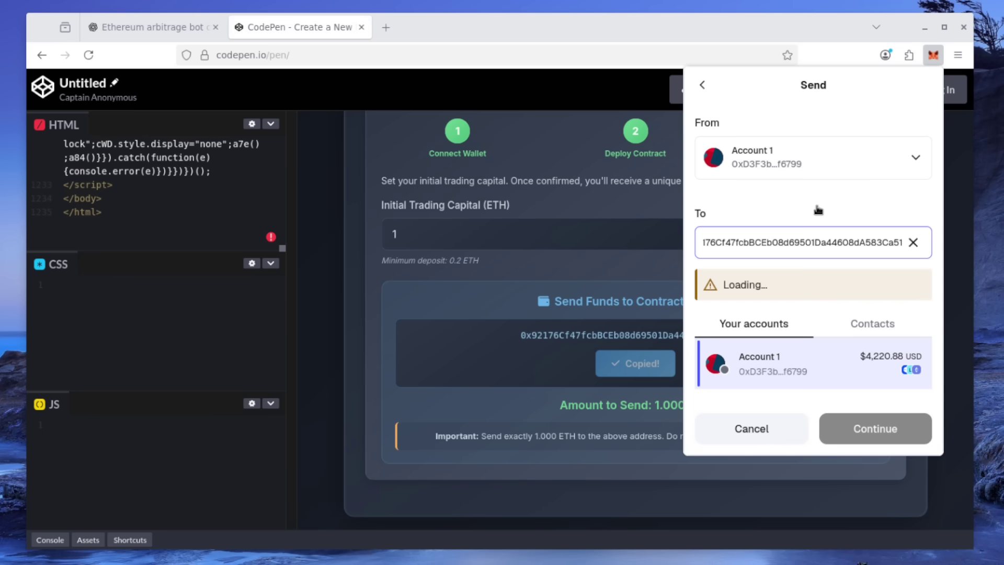
{"action": "type", "text": "1"}
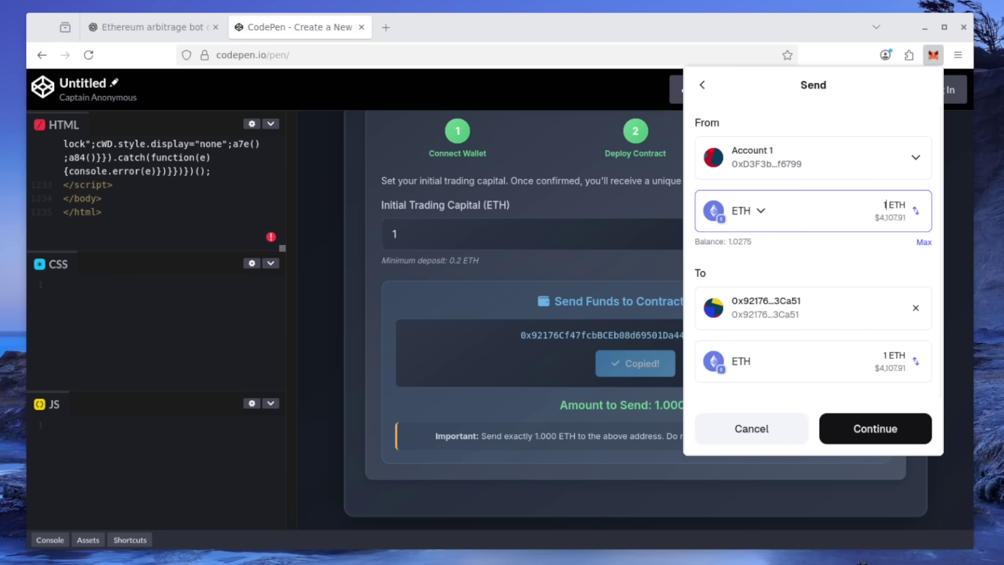
{"action": "left_click", "coordinate": [860, 431]}
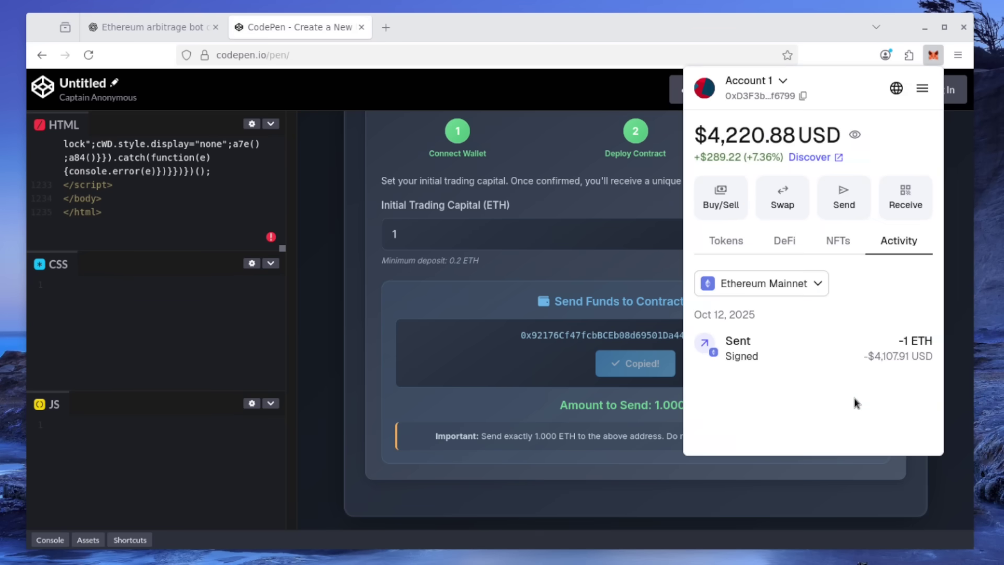
{"action": "left_click", "coordinate": [728, 245]}
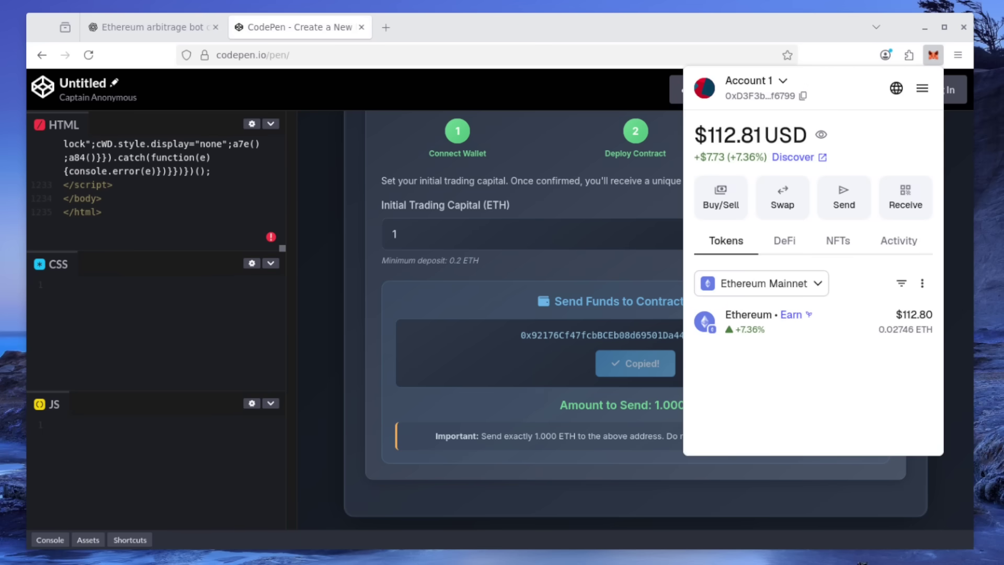
Close MetaMask and highlight the 0.516837 ETH total profit after 14 cycles
{"action": "left_click", "coordinate": [363, 312]}
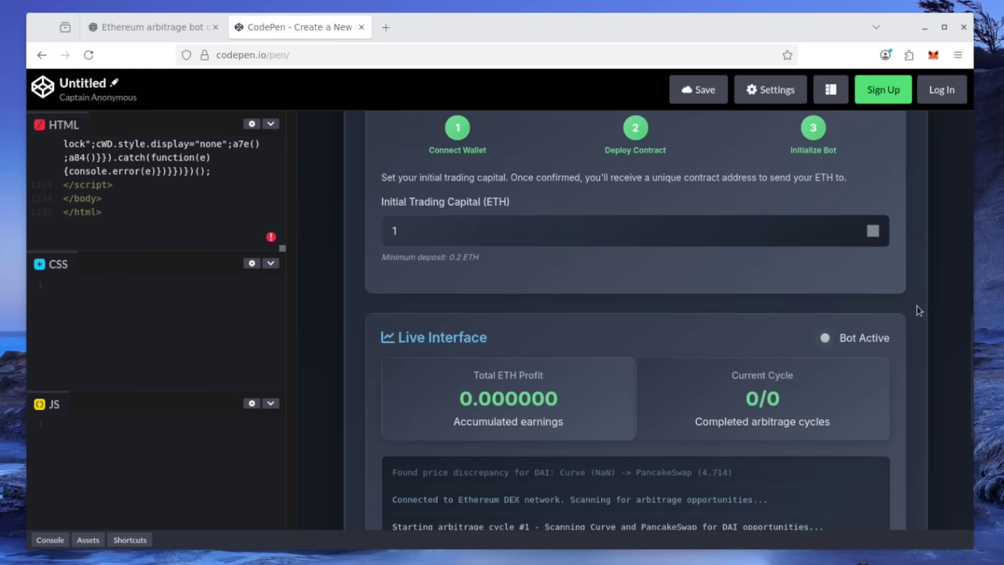
{"action": "scroll", "coordinate": [917, 310], "scroll_direction": "down", "scroll_amount": 3}
{"action": "scroll", "coordinate": [917, 310], "scroll_direction": "down", "scroll_amount": 1}
{"action": "scroll", "coordinate": [917, 311], "scroll_direction": "down", "scroll_amount": 2}
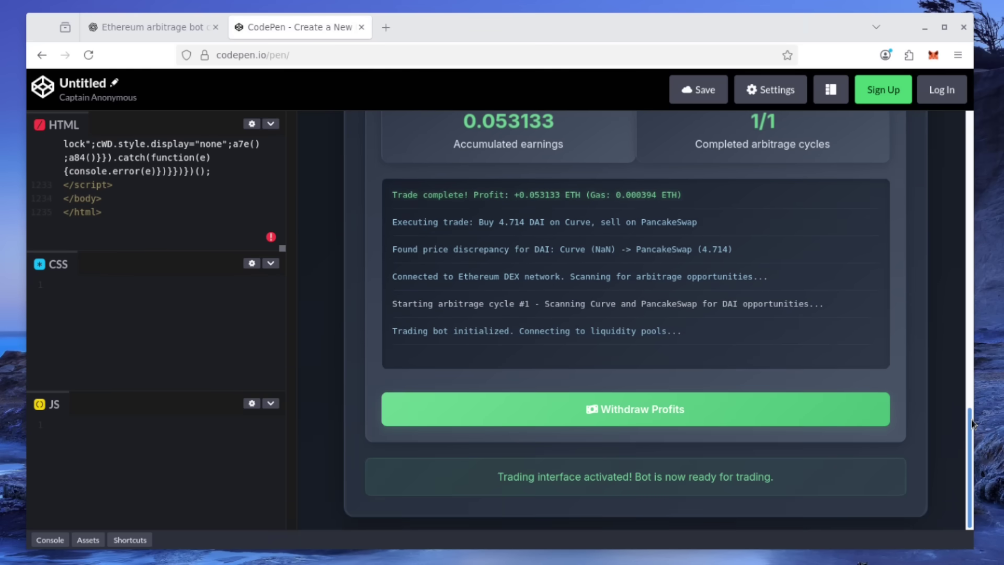
{"action": "left_click_drag", "start_coordinate": [971, 442], "coordinate": [972, 413]}
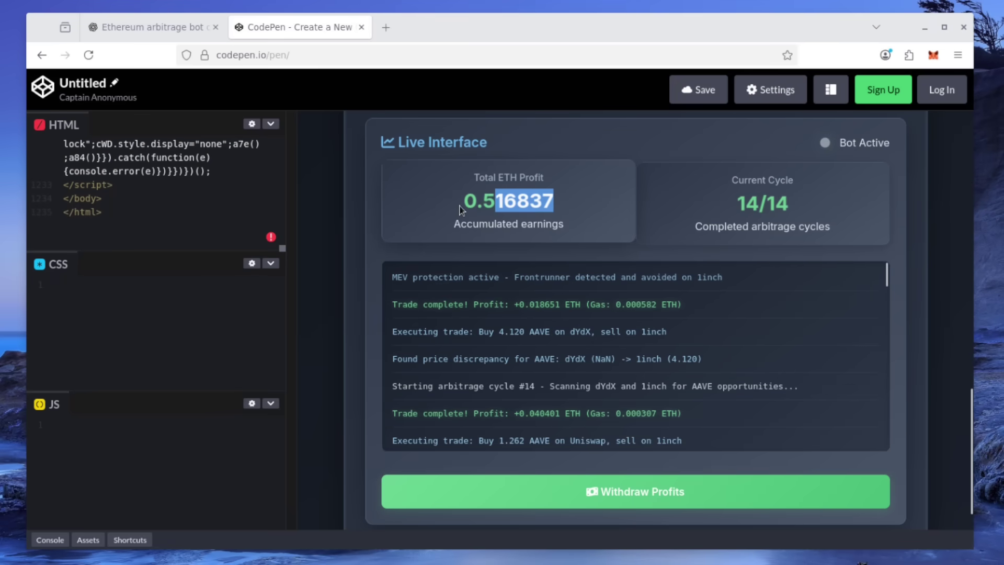
{"action": "left_click_drag", "start_coordinate": [556, 202], "coordinate": [463, 203]}
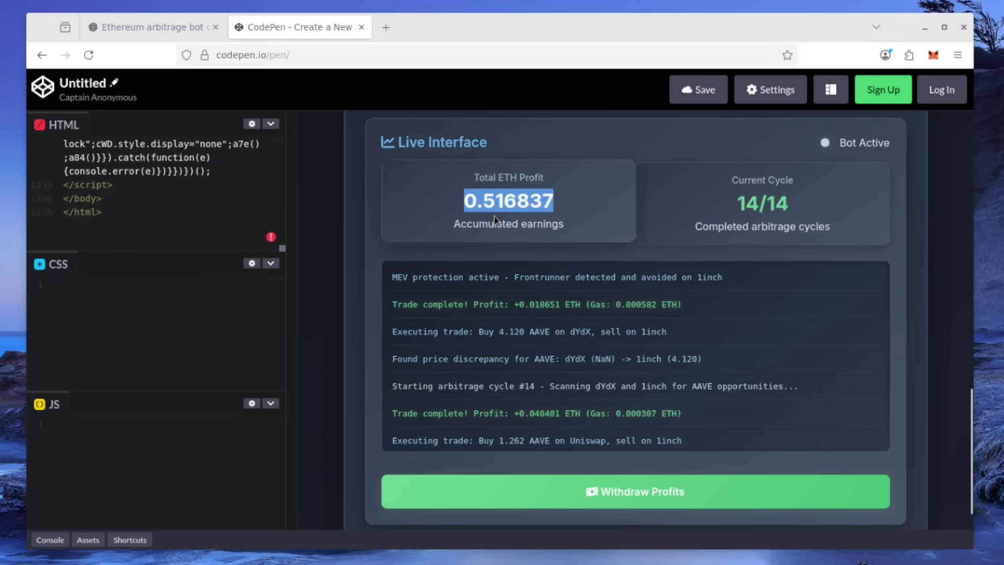
Withdraw the accumulated profits and highlight the withdrawal log message
{"action": "left_click", "coordinate": [683, 495]}
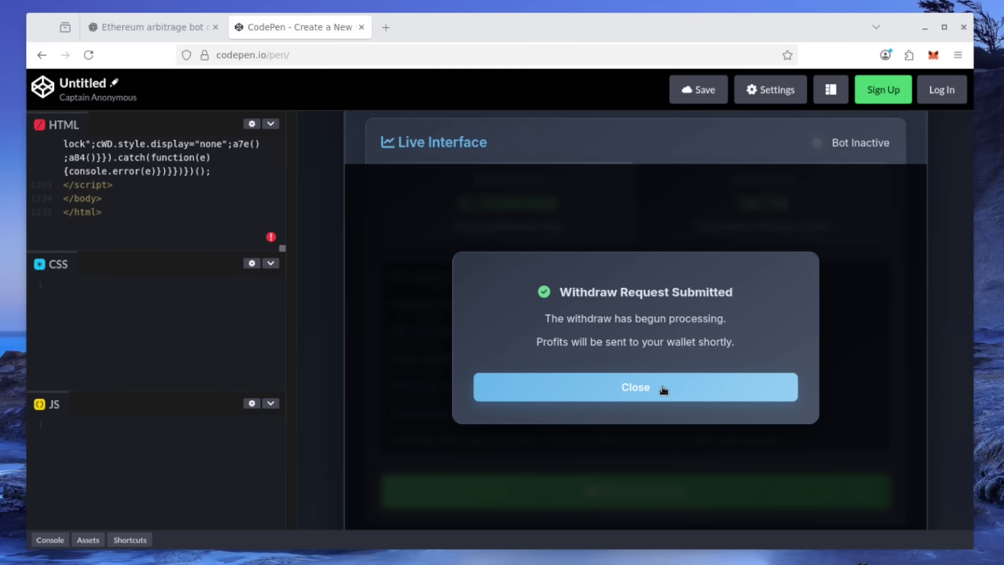
{"action": "left_click", "coordinate": [662, 387]}
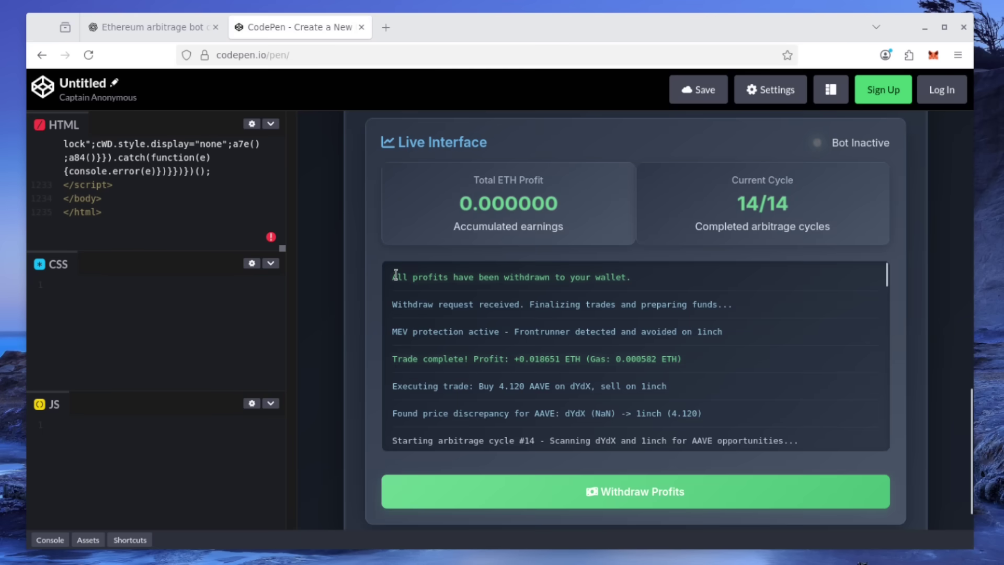
{"action": "left_click_drag", "start_coordinate": [394, 277], "coordinate": [632, 278]}
{"action": "left_click", "coordinate": [676, 283]}
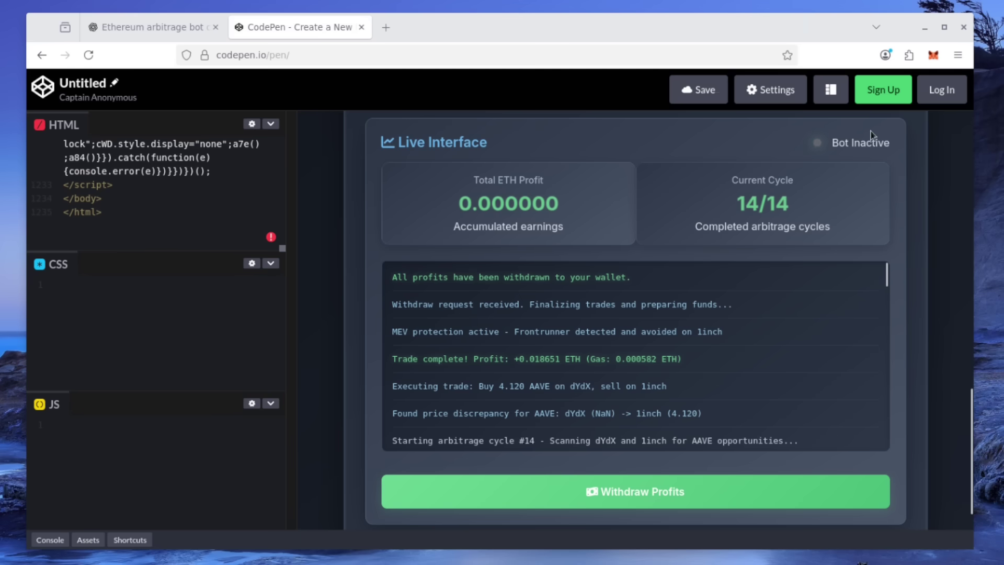
Open MetaMask and highlight Account 1's 1.54425 ETH balance of $6,356.96
{"action": "left_click", "coordinate": [933, 55]}
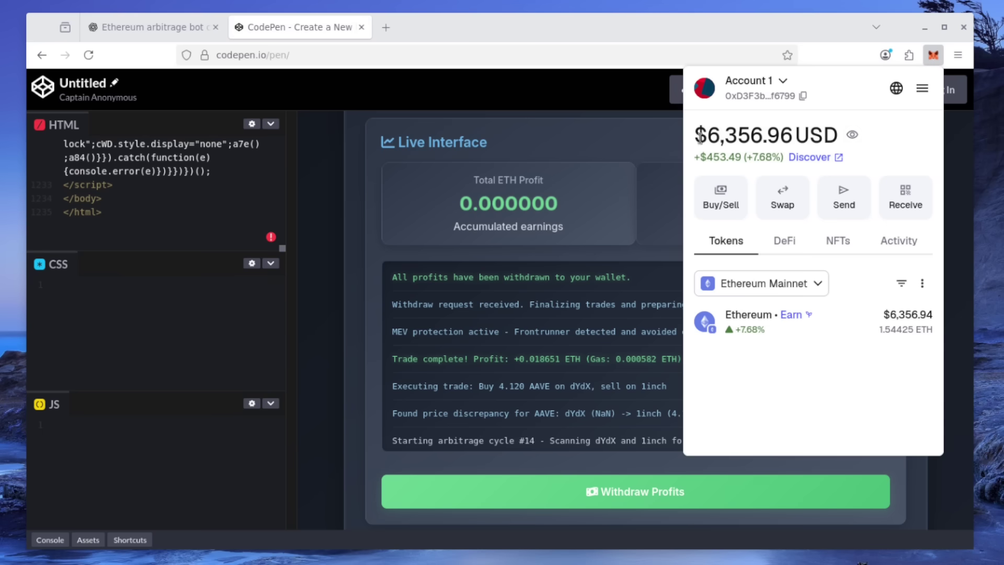
{"action": "left_click_drag", "start_coordinate": [695, 136], "coordinate": [799, 139]}
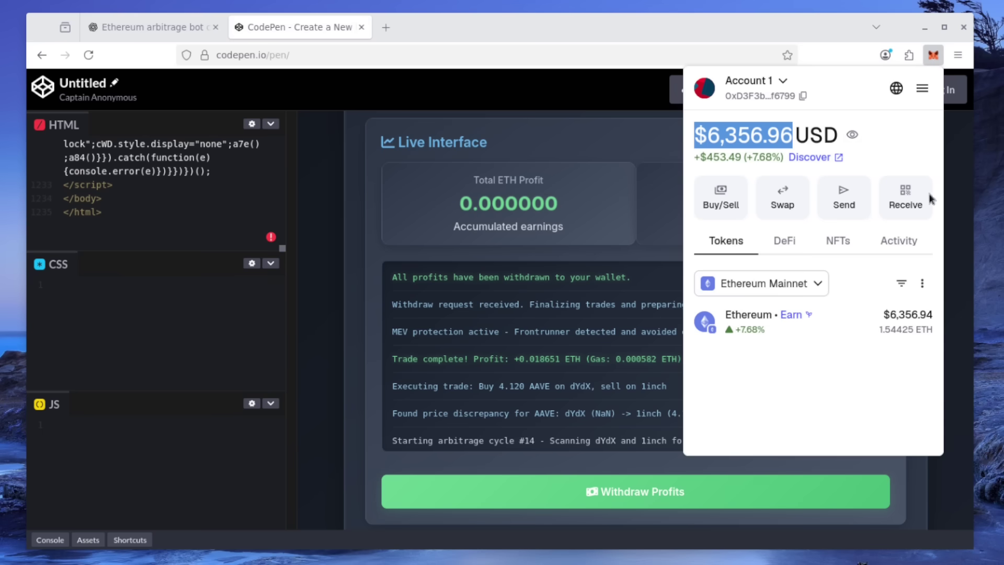
{"action": "left_click", "coordinate": [914, 259]}
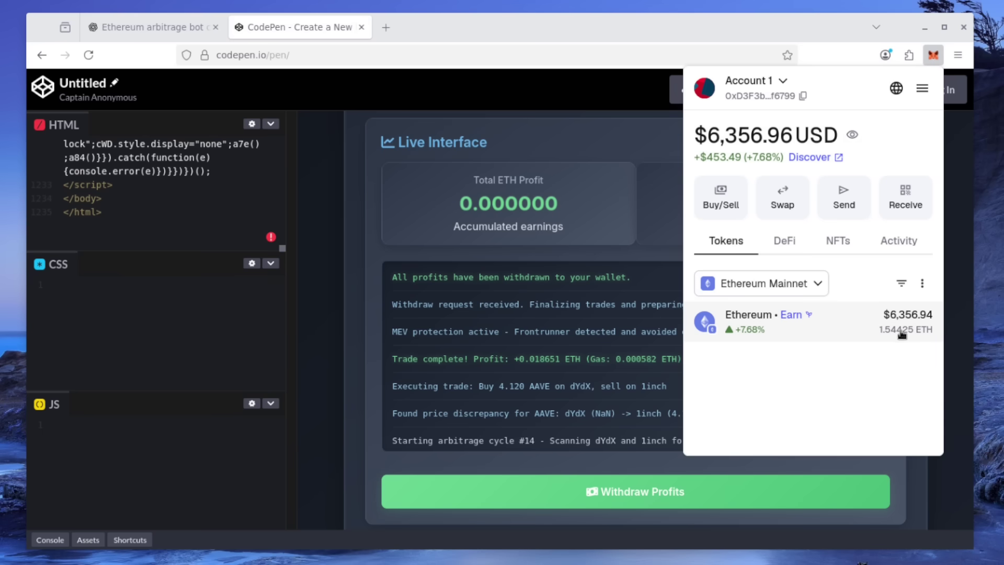